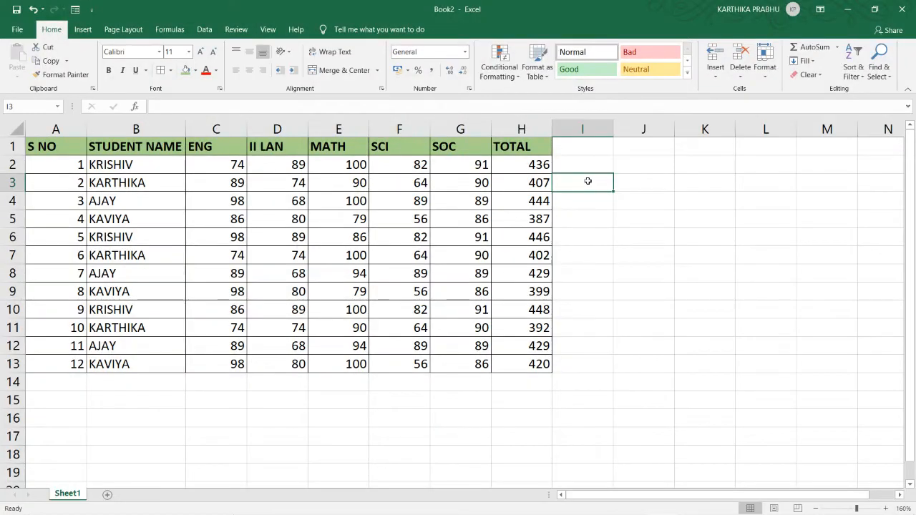
left_click(339, 215)
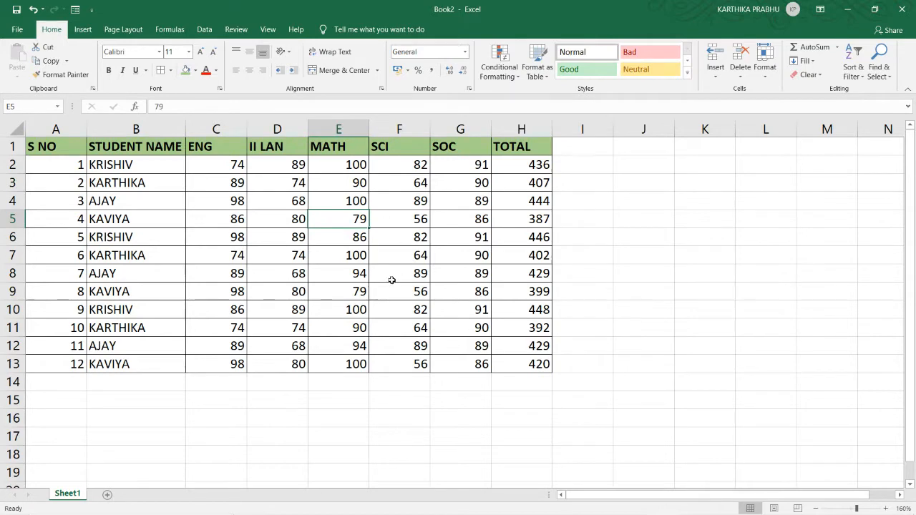
left_click_drag(516, 169, 521, 367)
left_click_drag(70, 163, 68, 346)
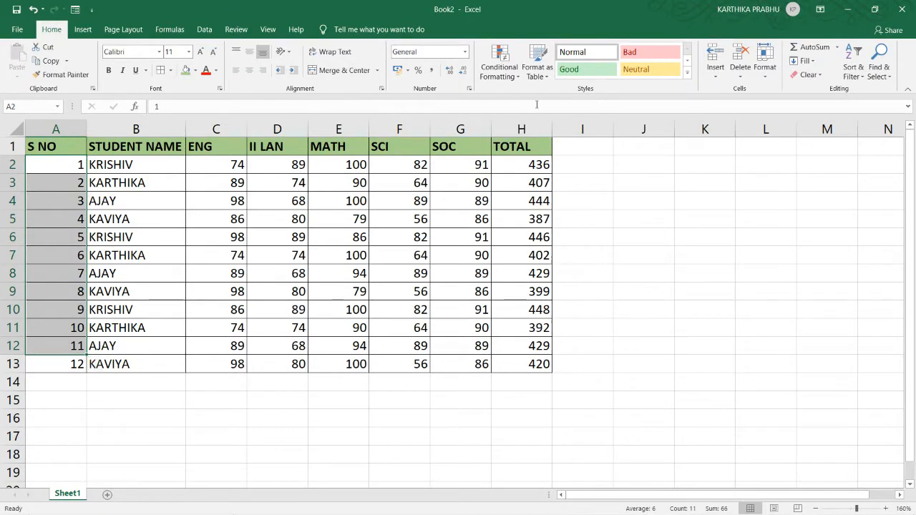
left_click_drag(520, 165, 518, 370)
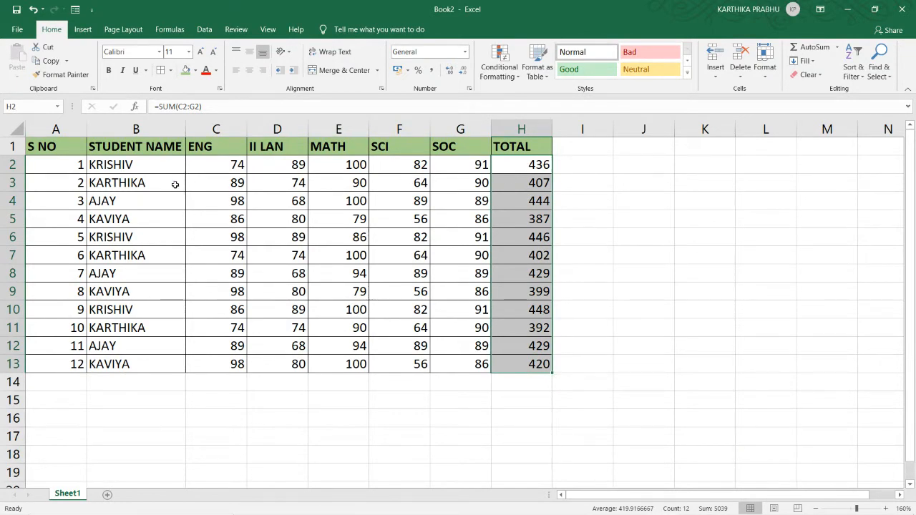
left_click_drag(69, 163, 514, 369)
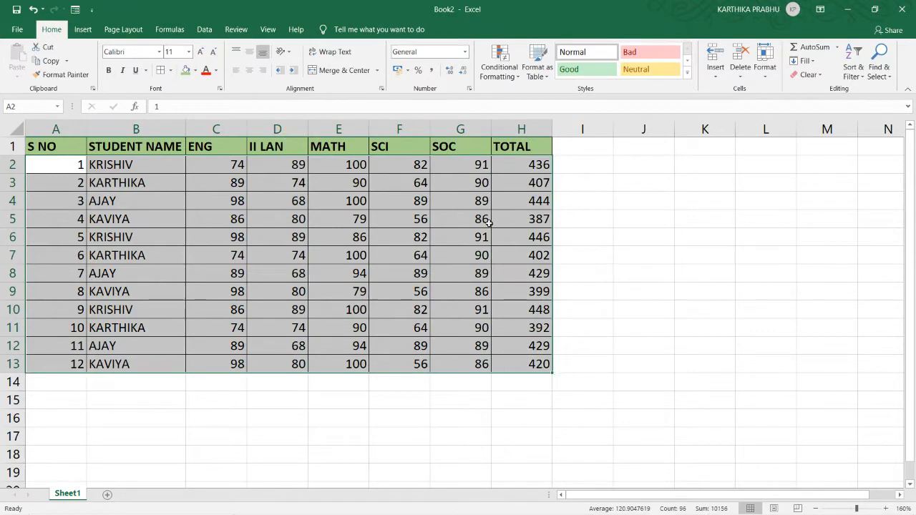
left_click(512, 167)
left_click_drag(513, 168, 515, 363)
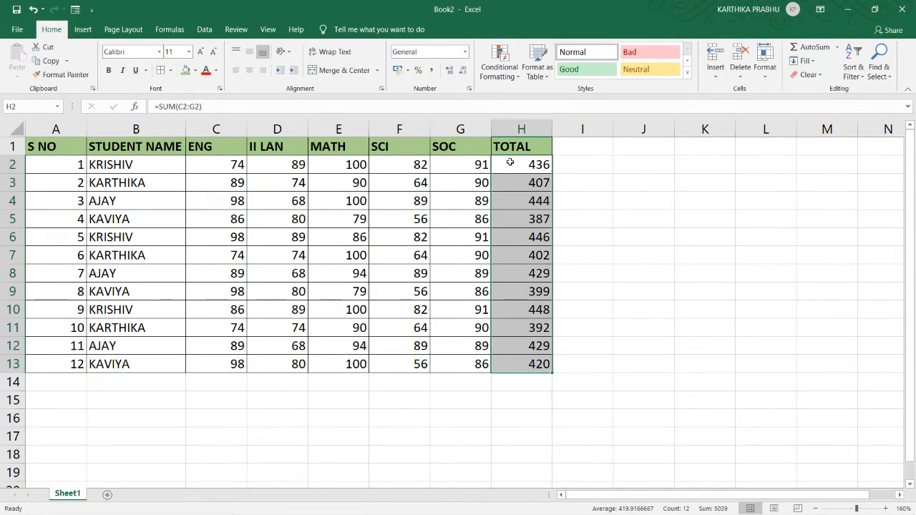
left_click_drag(510, 163, 519, 359)
Step: Sort the records in A2:H13 by S NO from largest to smallest and back to smallest to largest
left_click_drag(53, 162, 524, 364)
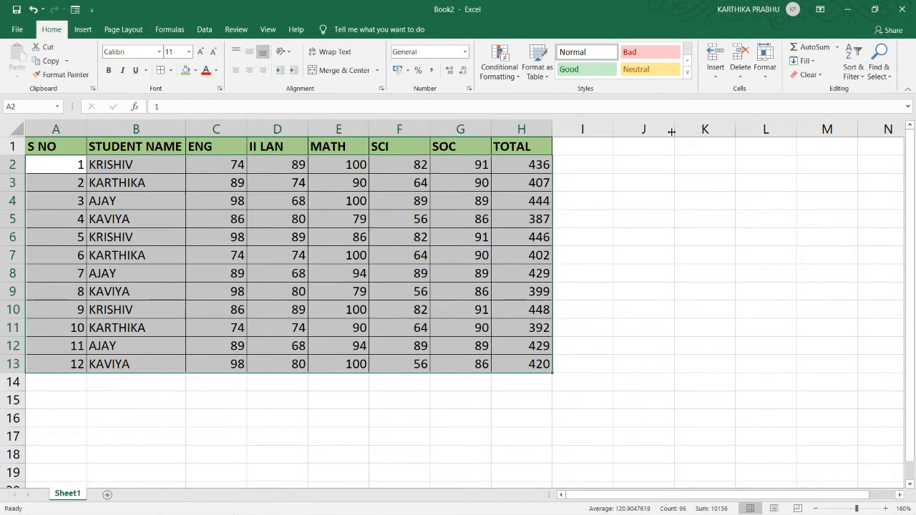
left_click(852, 77)
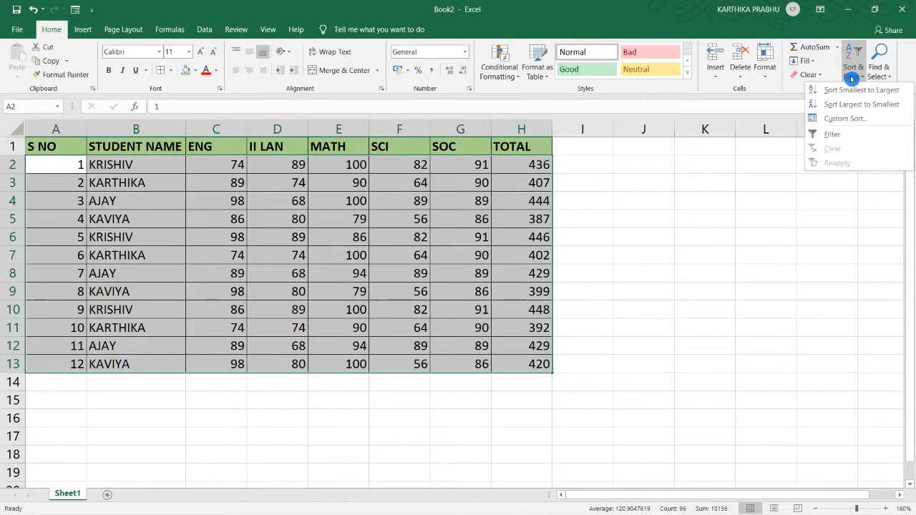
left_click(204, 32)
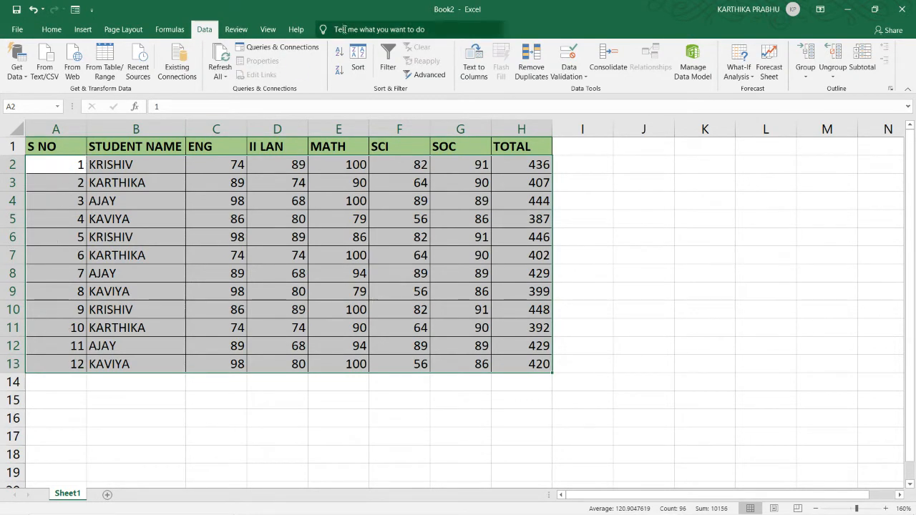
left_click(341, 55)
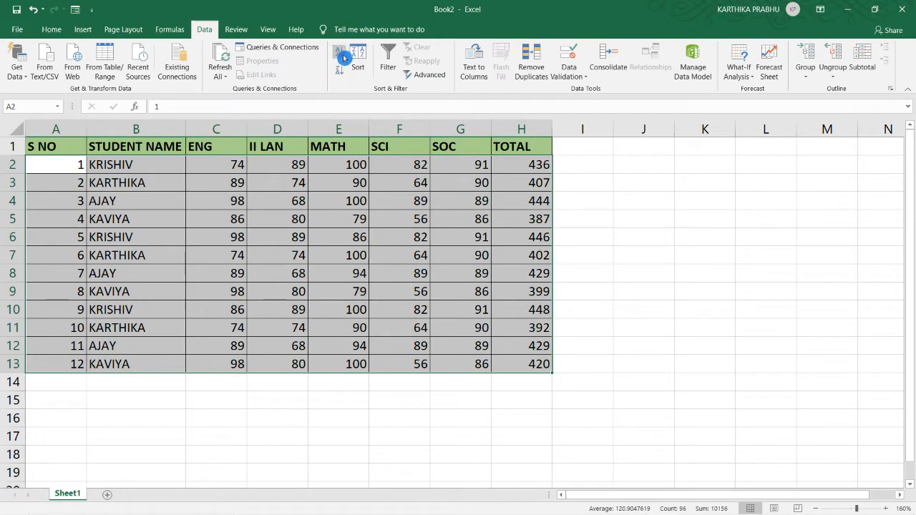
left_click(342, 78)
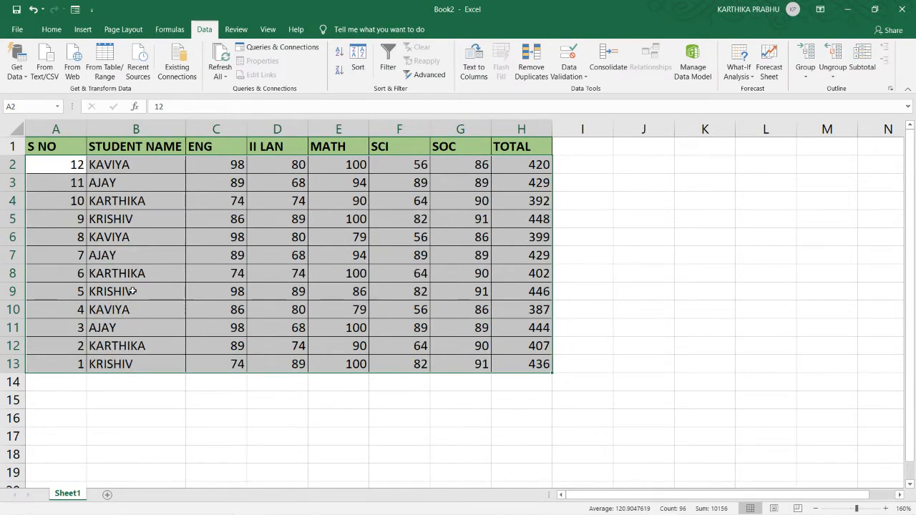
left_click(335, 59)
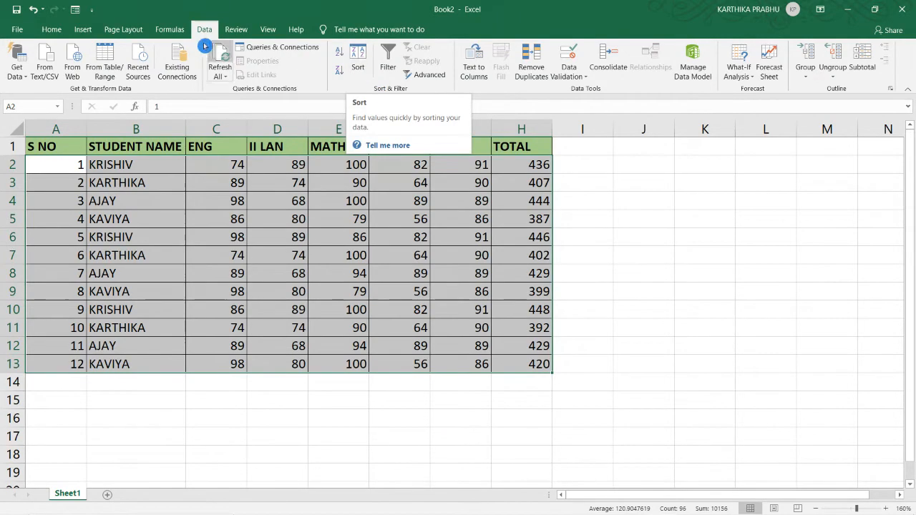
Step: Custom-sort the selected records by the TOTAL column's cell values from largest to smallest
left_click(360, 50)
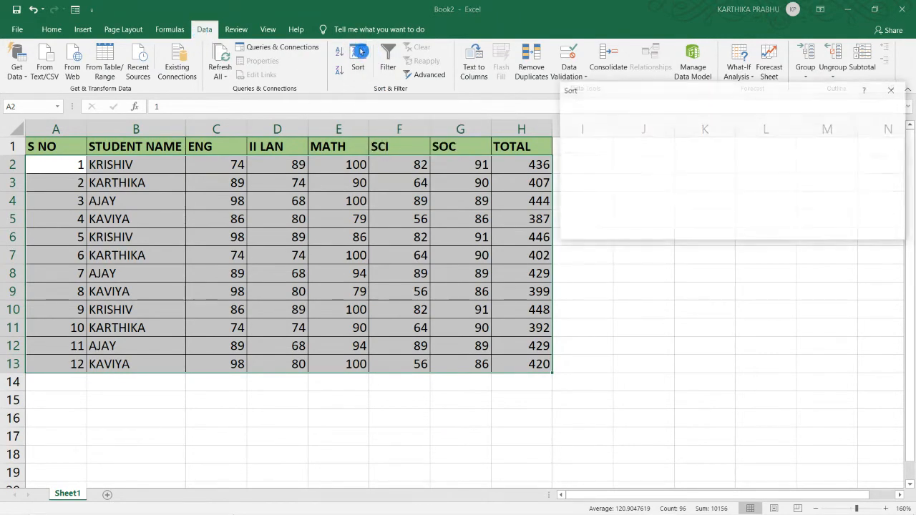
left_click_drag(650, 90, 580, 42)
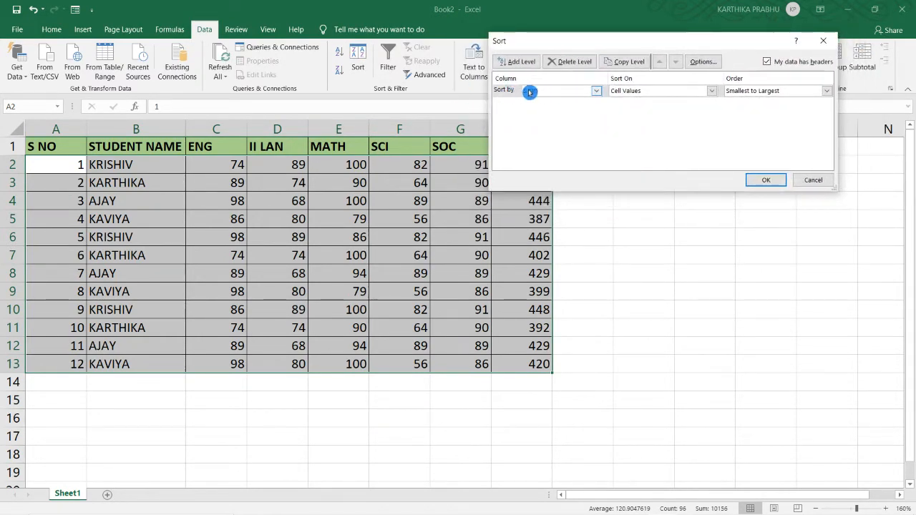
left_click(595, 92)
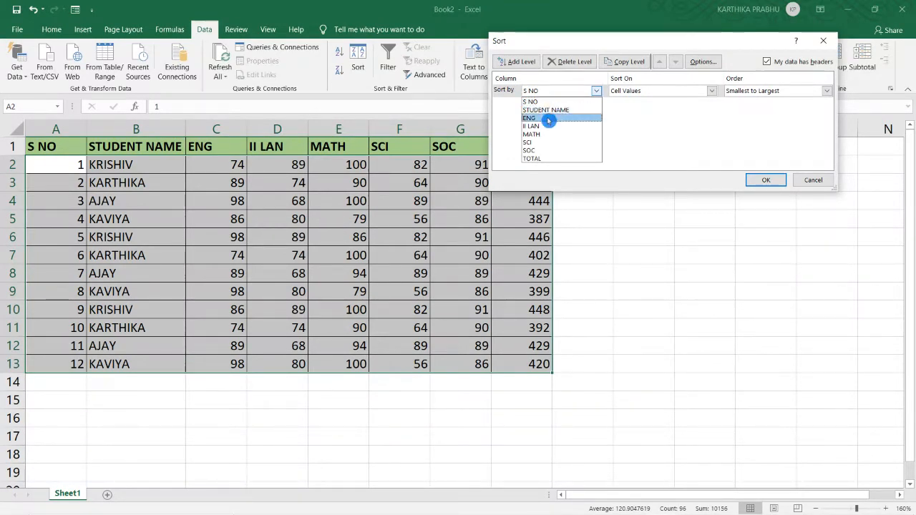
left_click(553, 158)
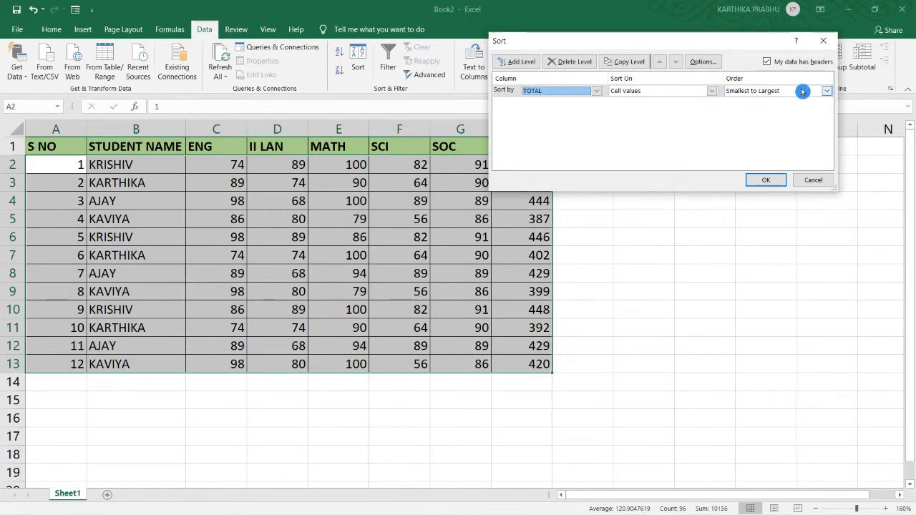
left_click_drag(715, 46, 724, 23)
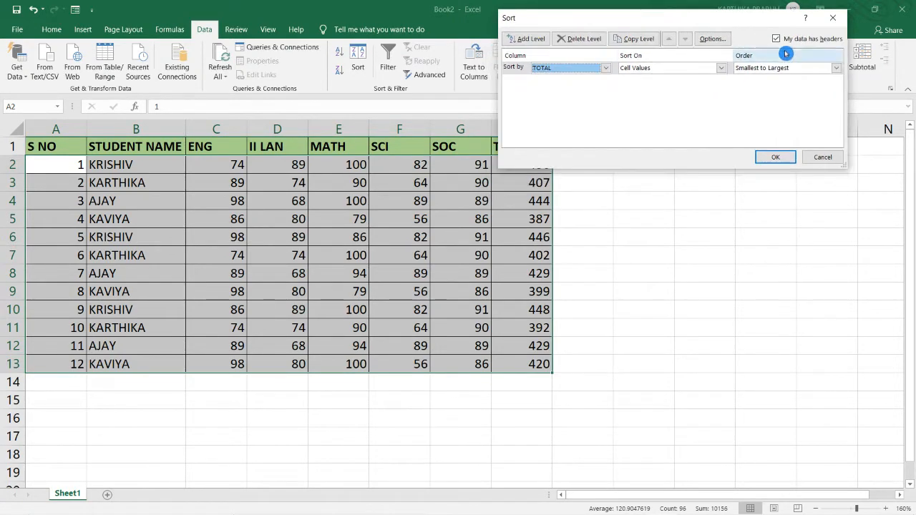
left_click(835, 67)
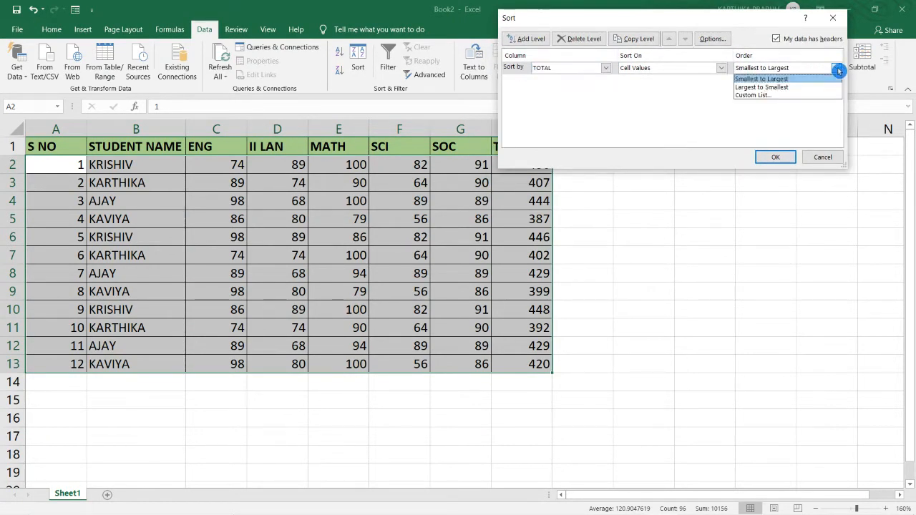
left_click(804, 90)
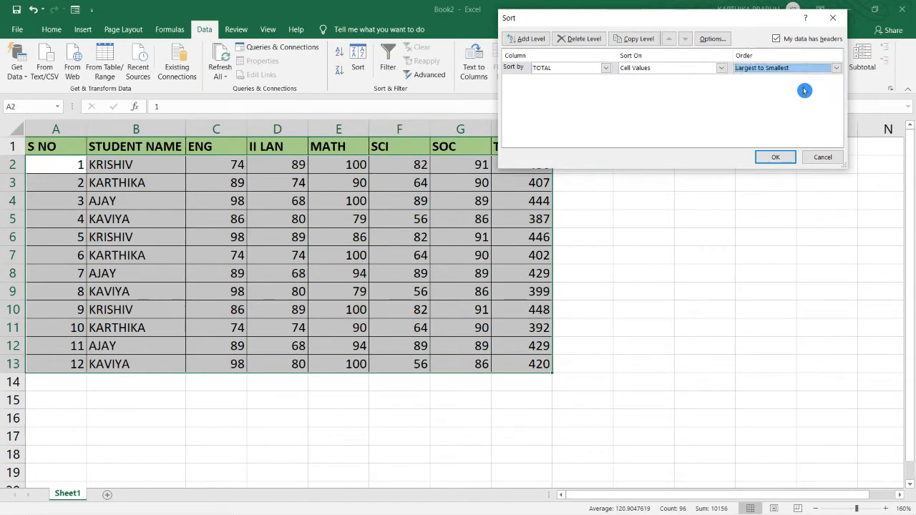
left_click(782, 157)
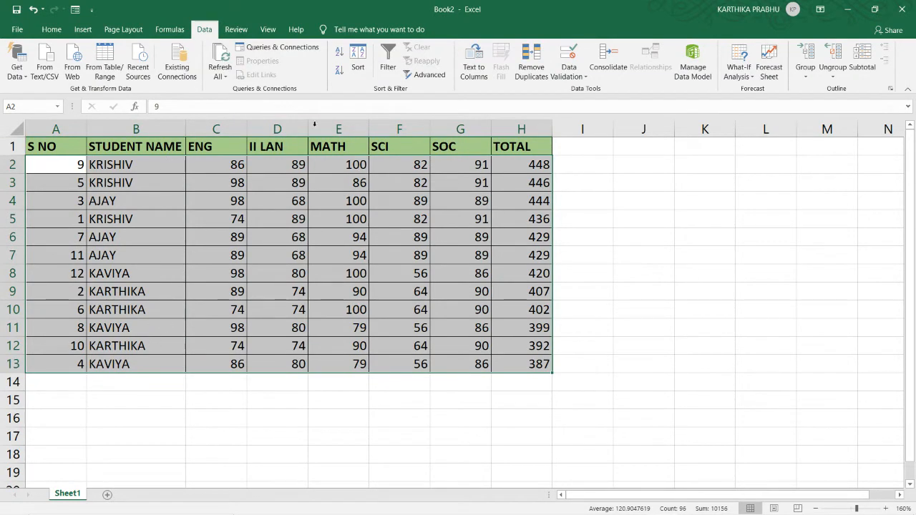
Step: Change the custom sort to order the records by STUDENT NAME from A to Z
left_click(355, 55)
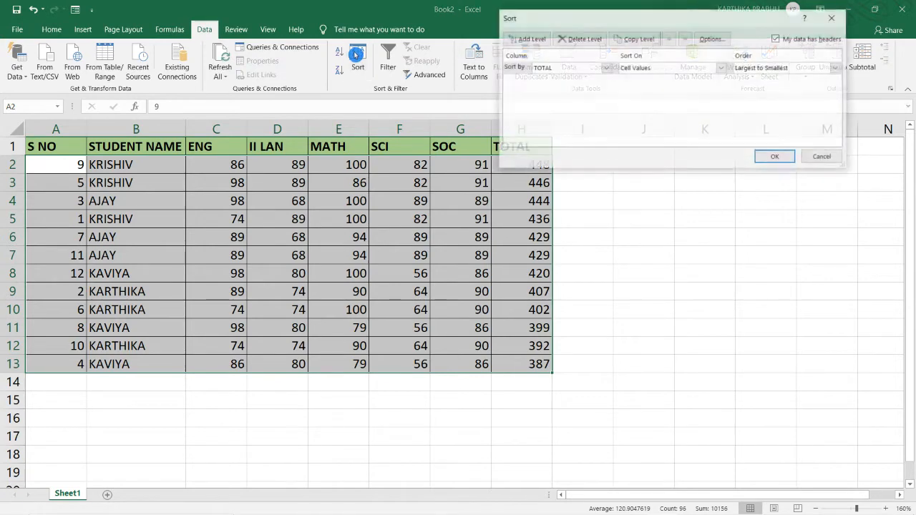
left_click(604, 68)
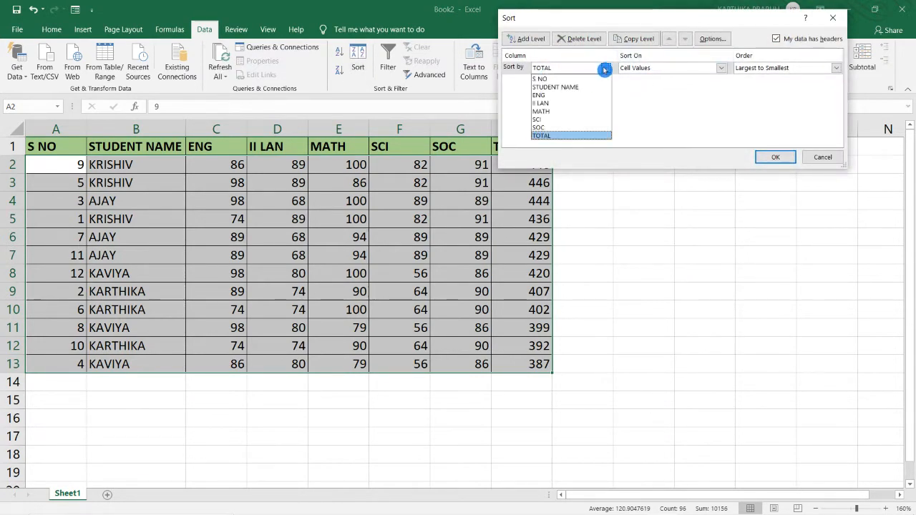
left_click(591, 86)
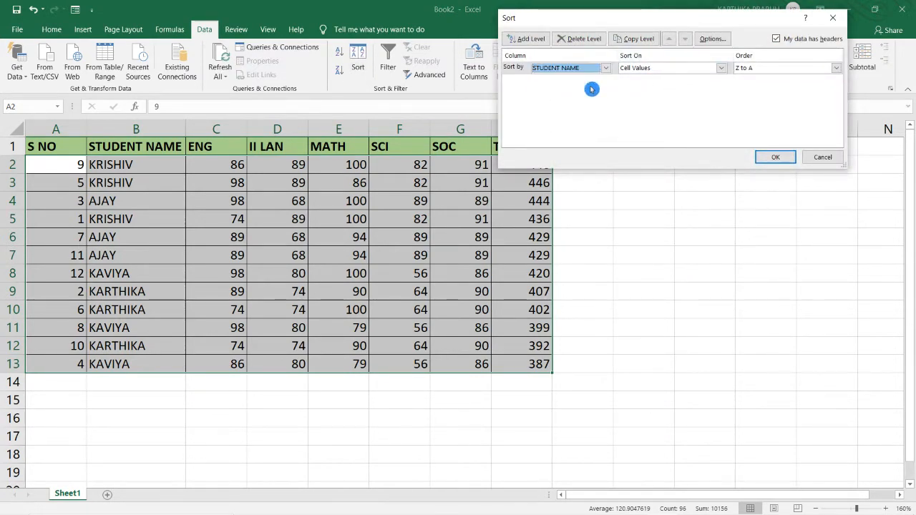
left_click(772, 68)
left_click(765, 83)
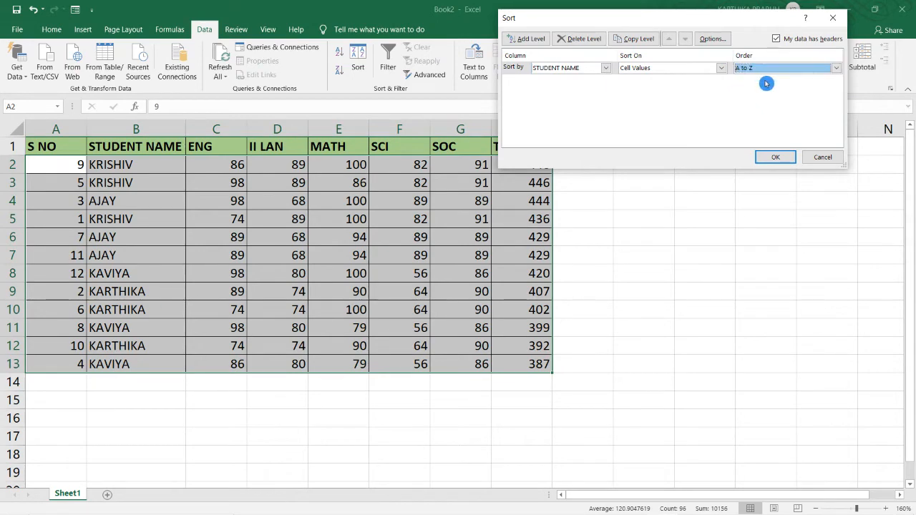
left_click(774, 158)
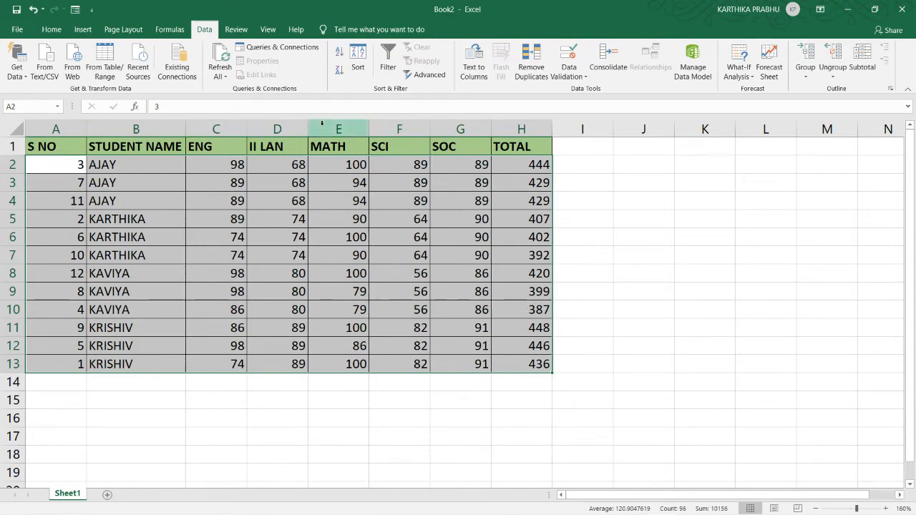
Step: Add a custom list for the STUDENT NAME sort with the four student names in alphabetical order, but with the first and last names swapped
left_click(359, 59)
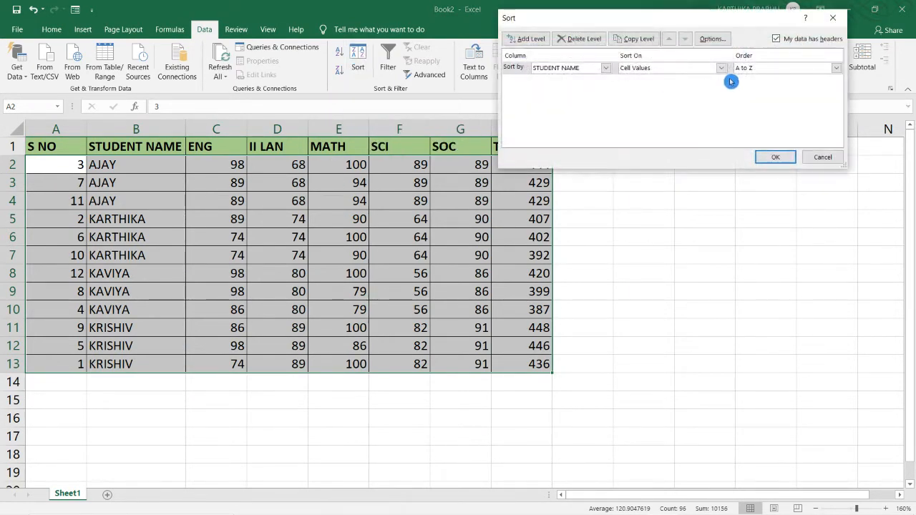
left_click(756, 70)
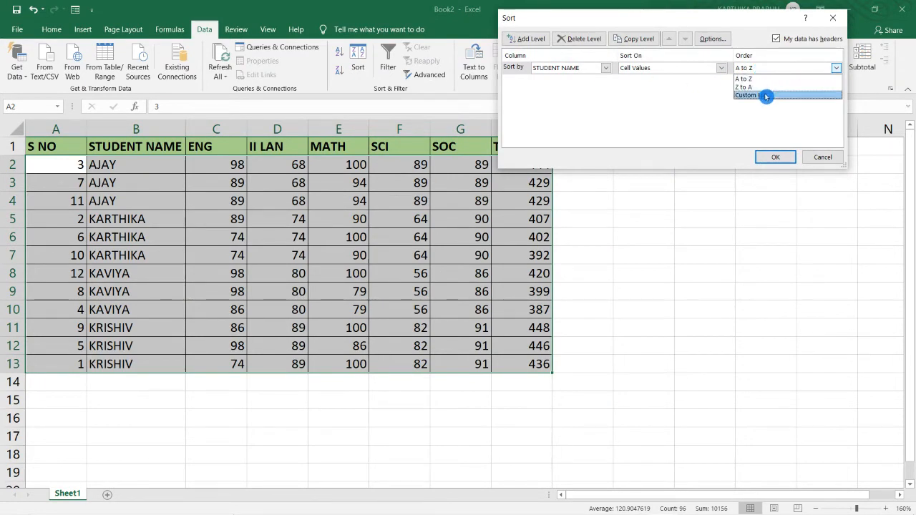
left_click(766, 96)
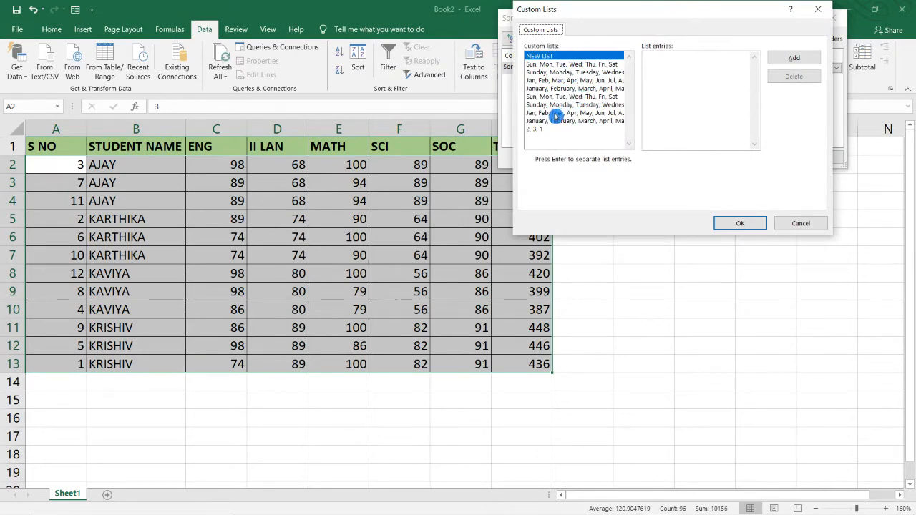
left_click(666, 91)
left_click(111, 202)
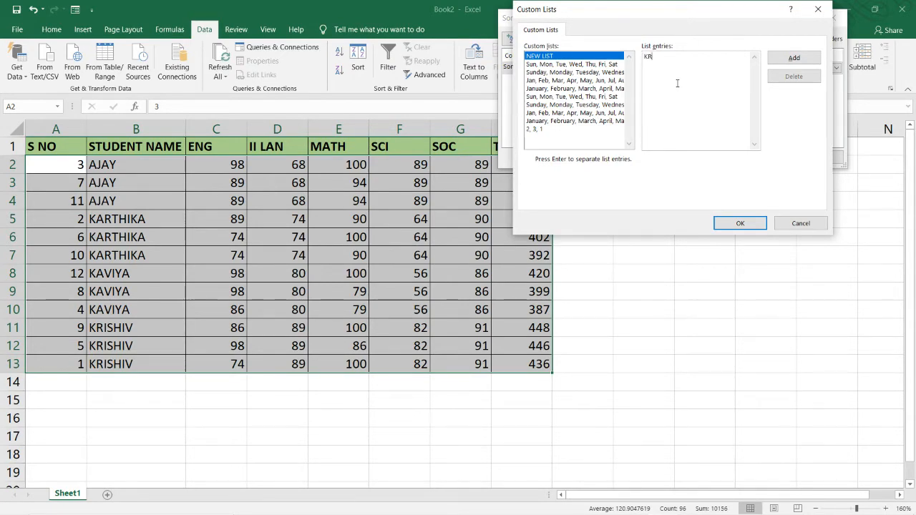
type("SHIV, KARTHIKA, KAVIYA, AJAY")
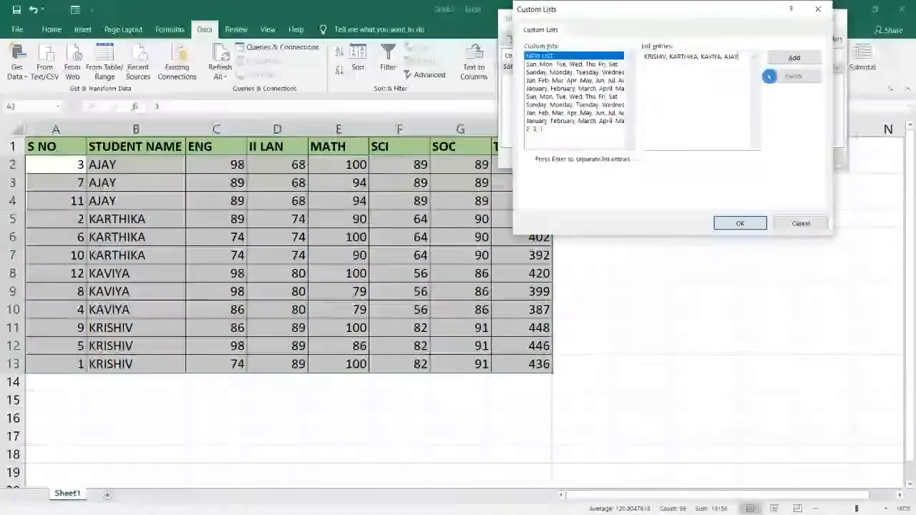
left_click(791, 58)
Step: Choose the new custom list as the sort order and apply it to the records by STUDENT NAME
left_click(565, 137)
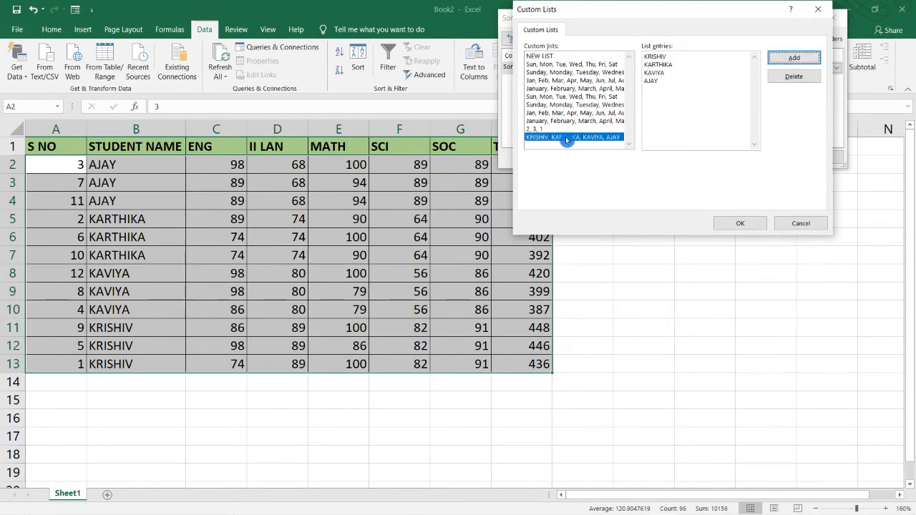
left_click(725, 224)
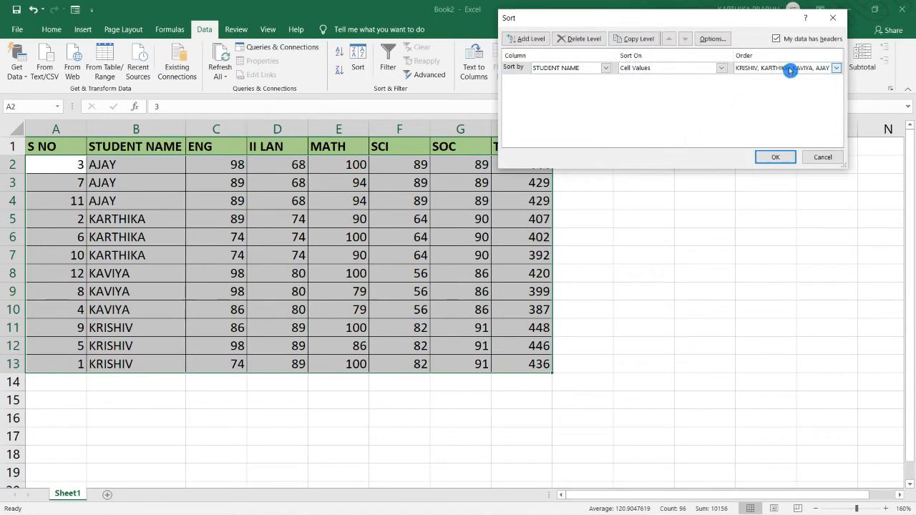
left_click(773, 157)
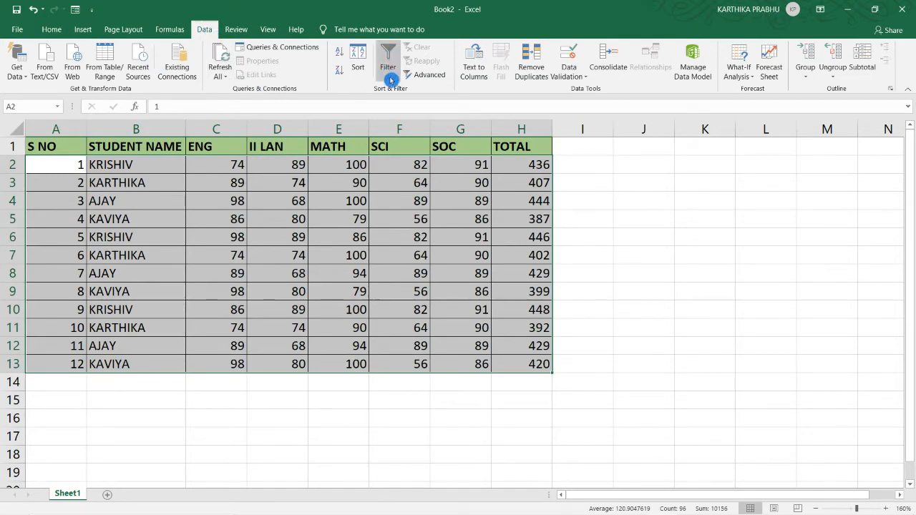
Step: Turn on filtering for the header row of the marks table, S NO through TOTAL
left_click(313, 171)
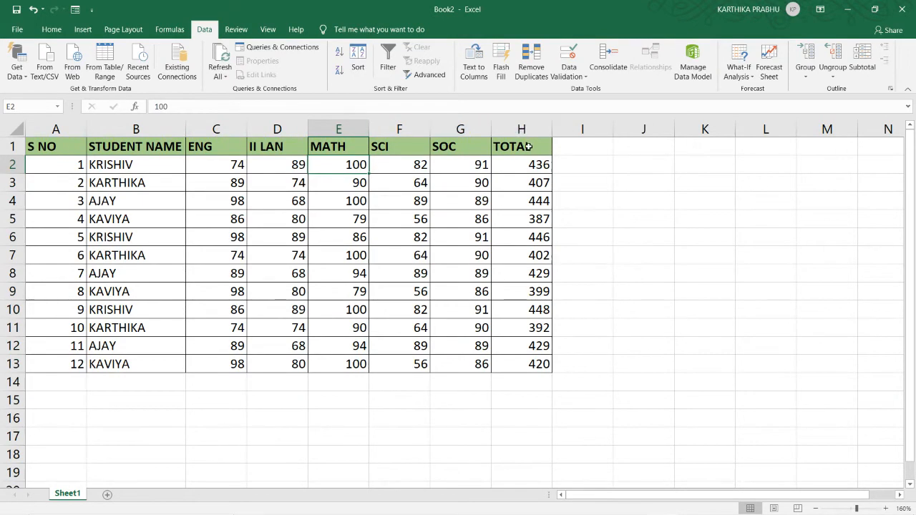
left_click(531, 146)
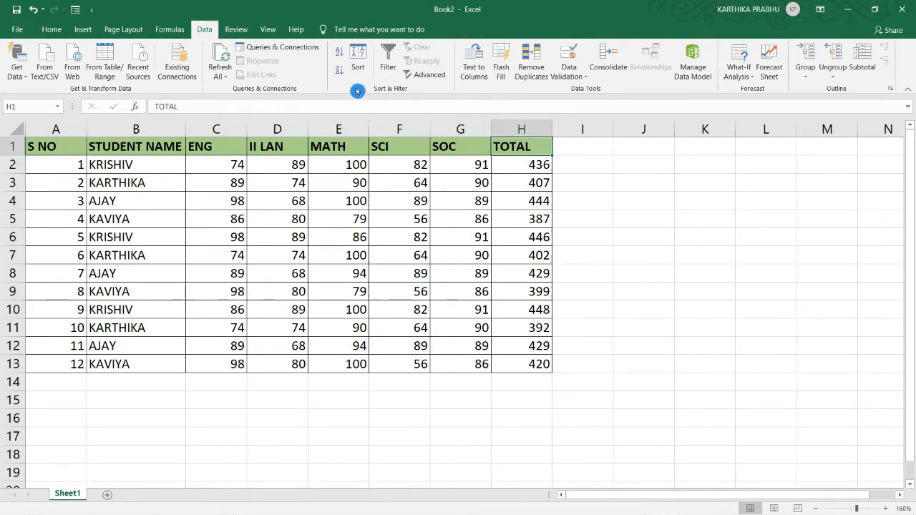
left_click(388, 57)
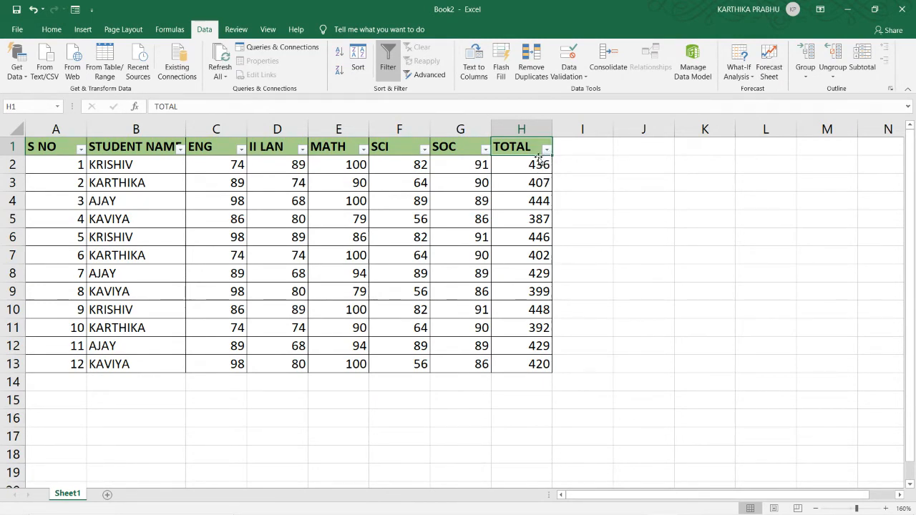
Step: Open the filter list of the TOTAL column and deselect all of its values
scroll(507, 190, "up", 3)
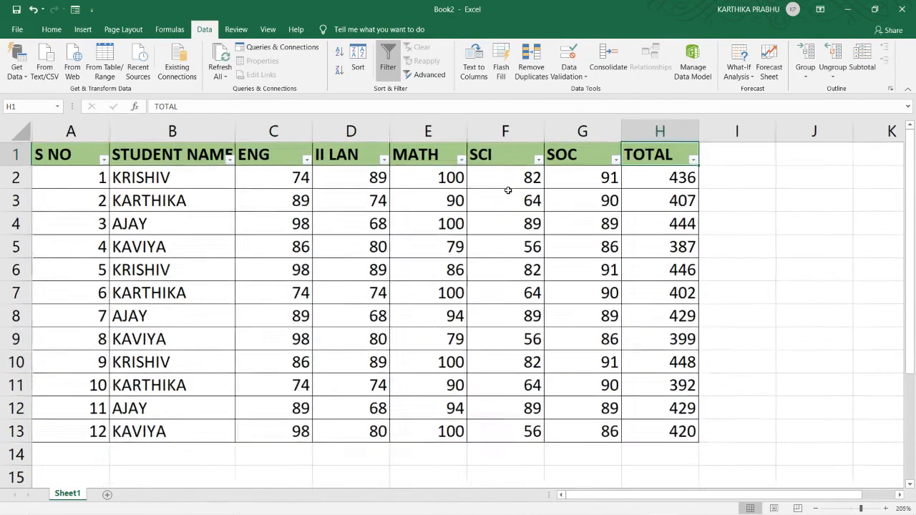
scroll(507, 188, "up", 1)
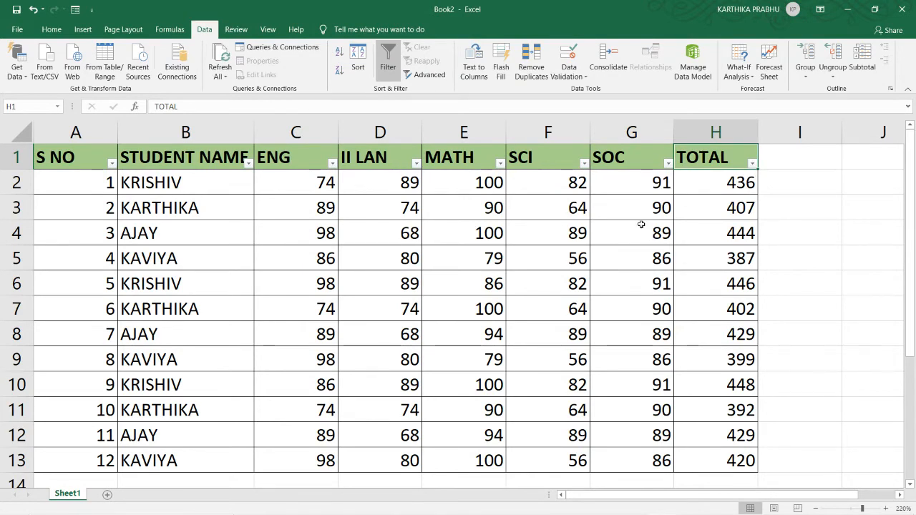
left_click(752, 164)
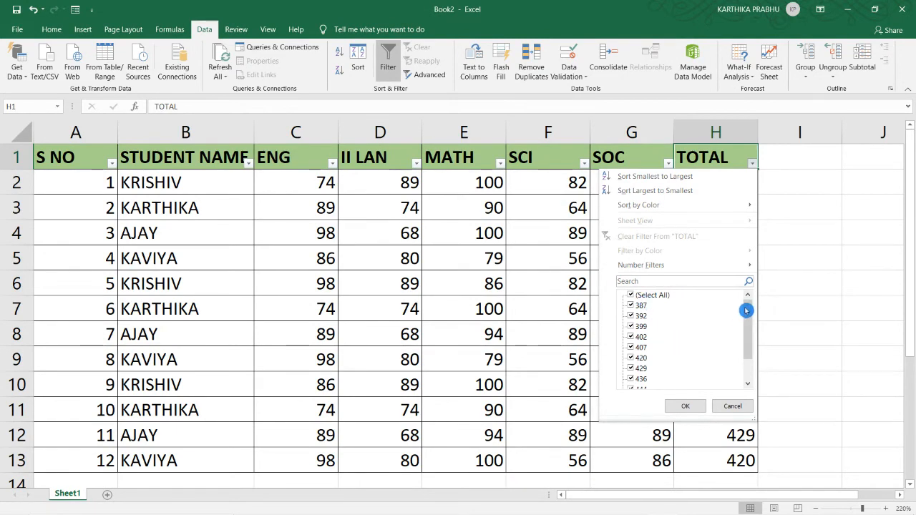
mouse_move(747, 310)
left_mouse_down()
mouse_move(746, 344)
mouse_move(746, 304)
left_mouse_up()
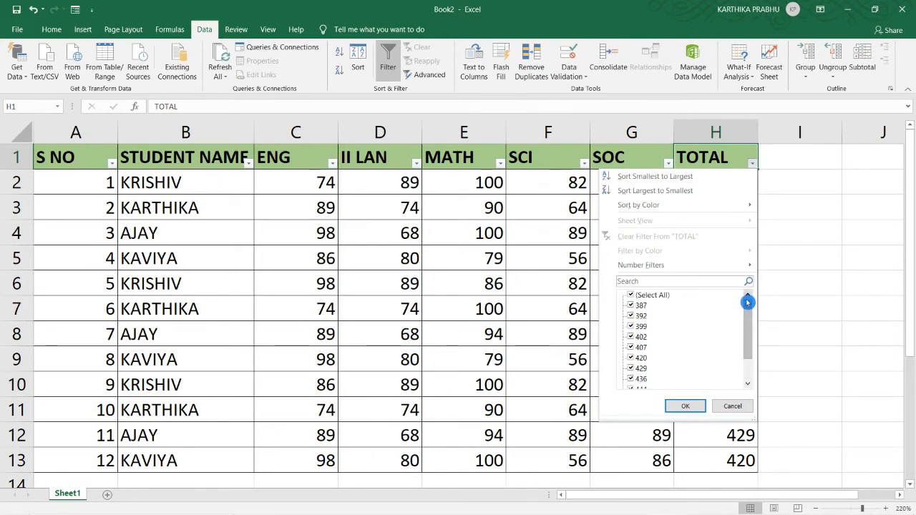
left_click(630, 295)
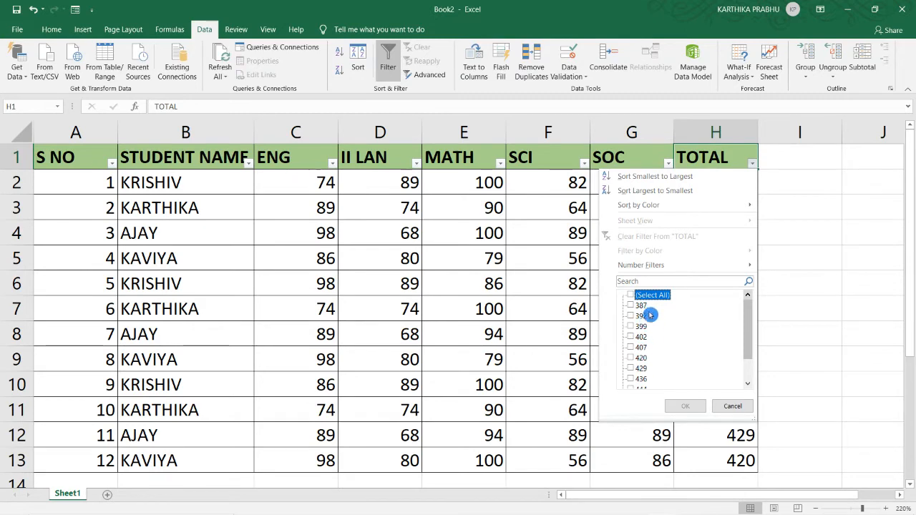
left_click(742, 326)
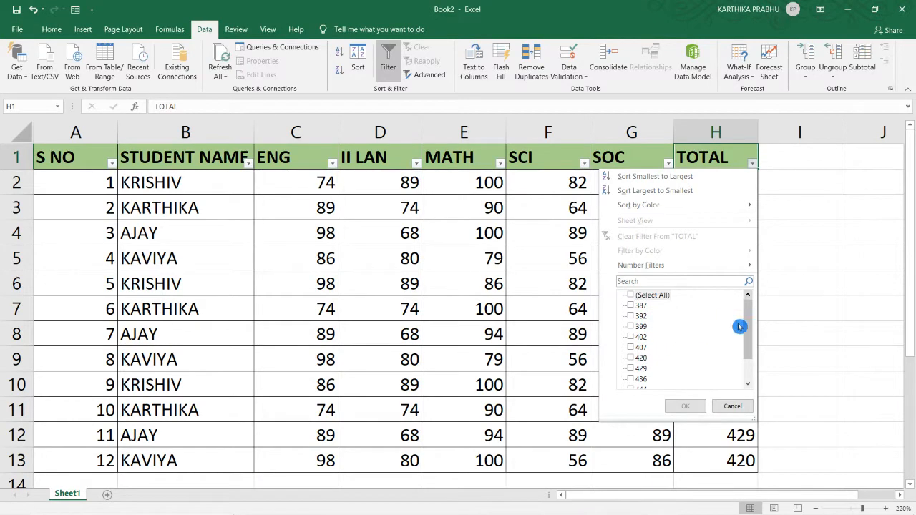
Step: Filter the TOTAL column to the values 402, 407, 420, 429, 436, 444, 446 and 448
left_click(629, 337)
left_click(631, 358)
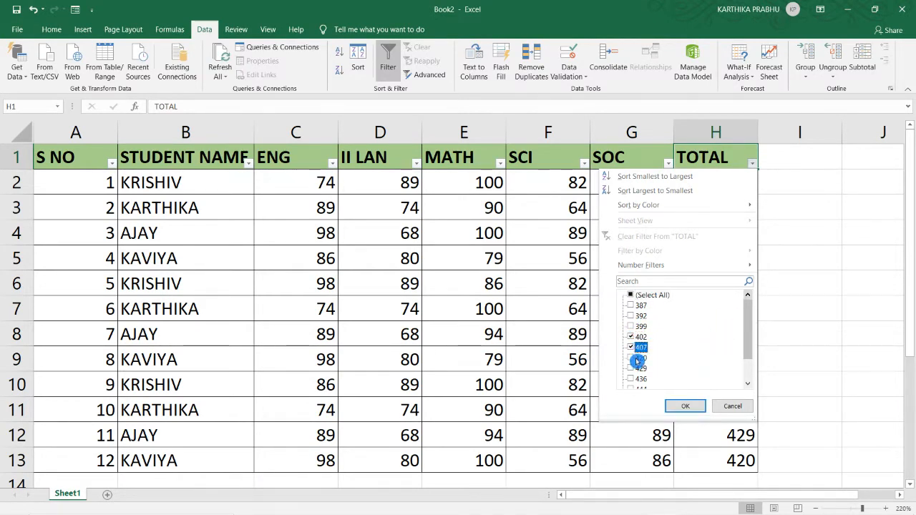
left_click(631, 368)
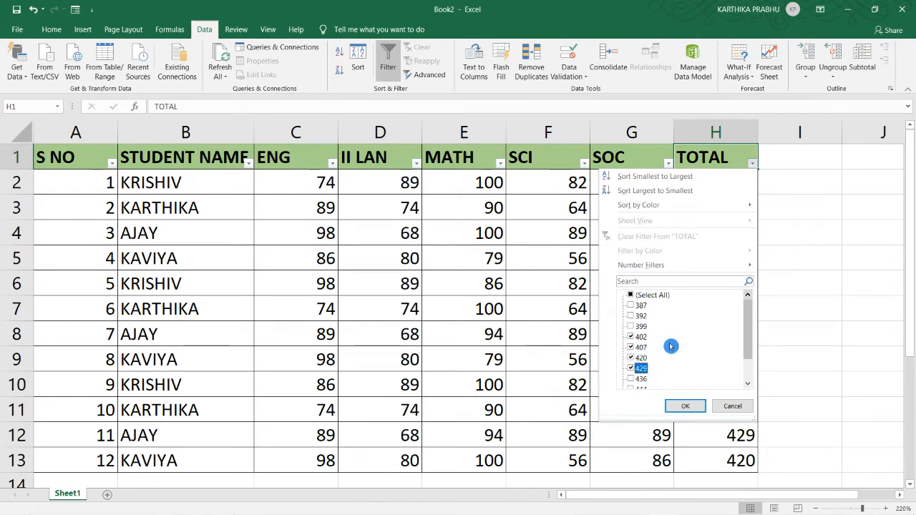
scroll(670, 347, "down", 1)
left_click(631, 347)
left_click(631, 357)
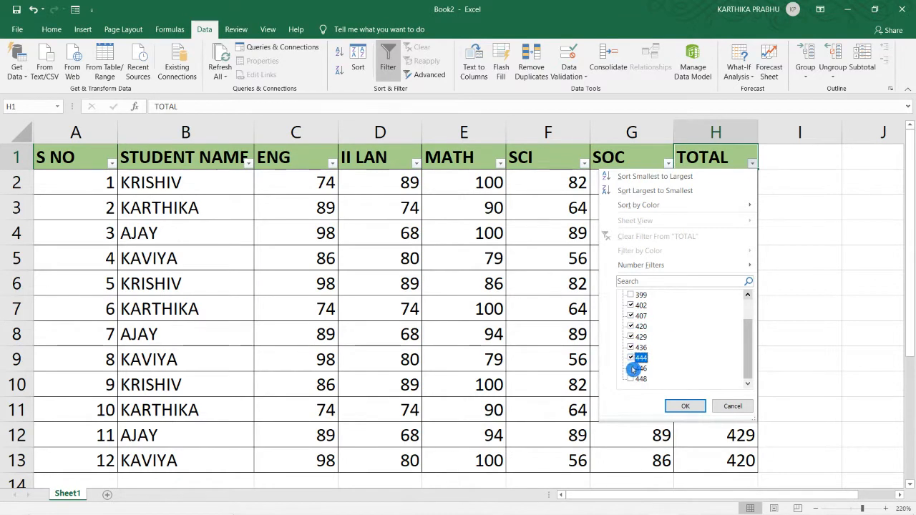
left_click(631, 369)
scroll(698, 358, "up", 1)
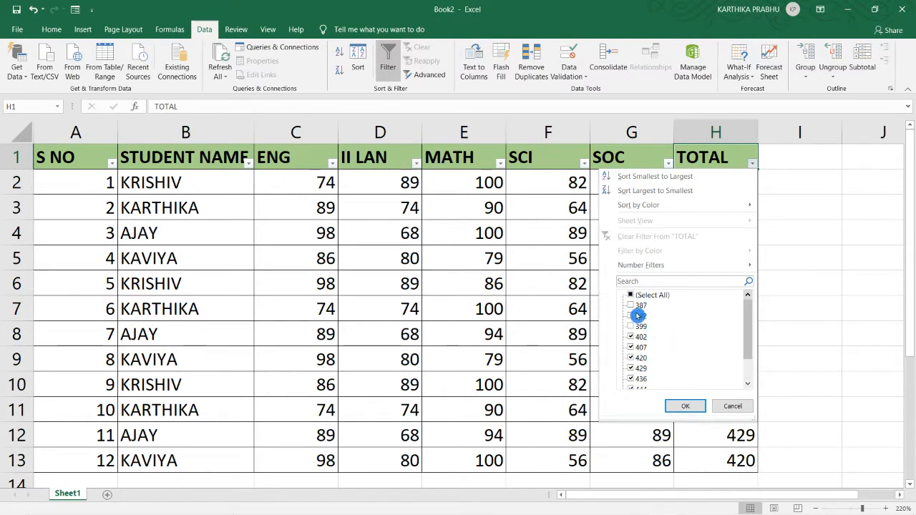
scroll(685, 333, "down", 1)
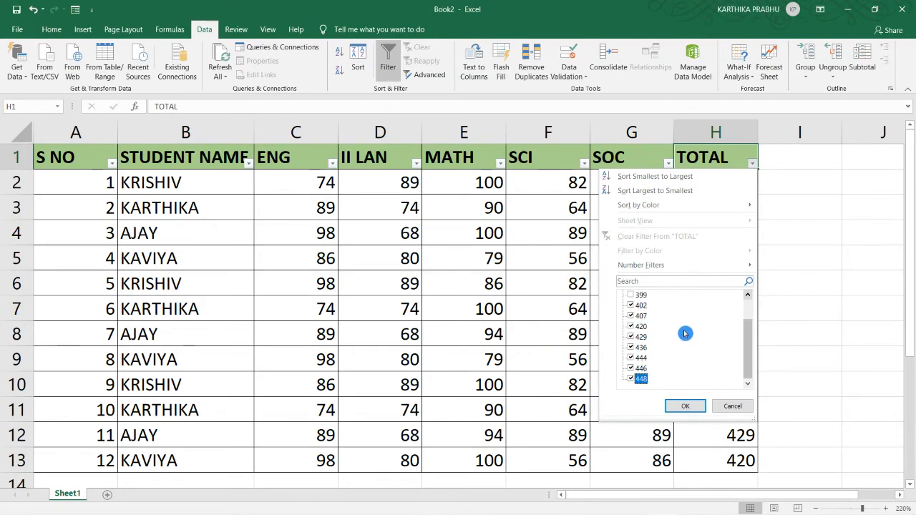
left_click(687, 407)
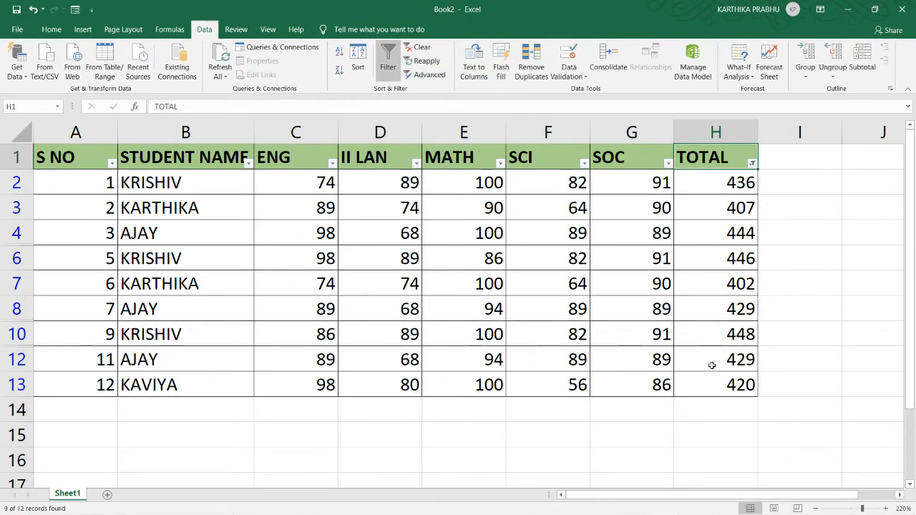
Step: Reselect all values in the TOTAL column's filter and apply it to the marks table
left_click(492, 359)
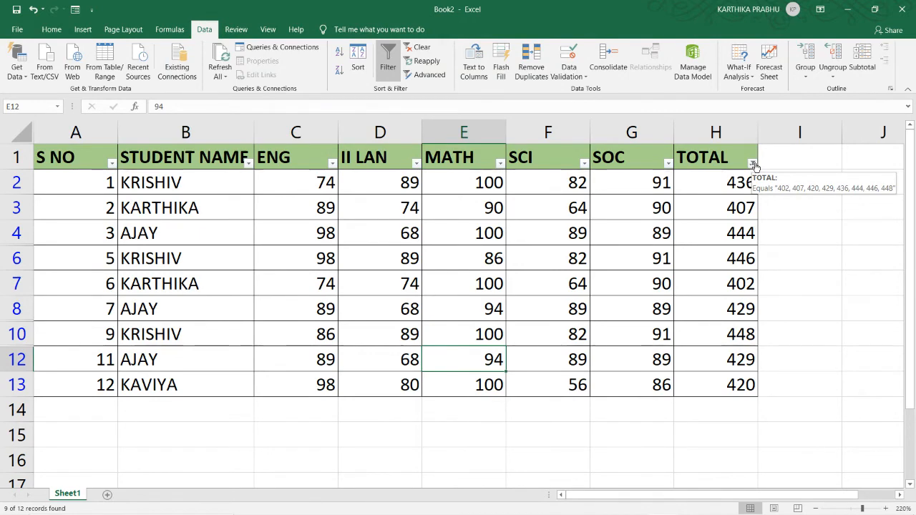
left_click(752, 164)
left_click(650, 295)
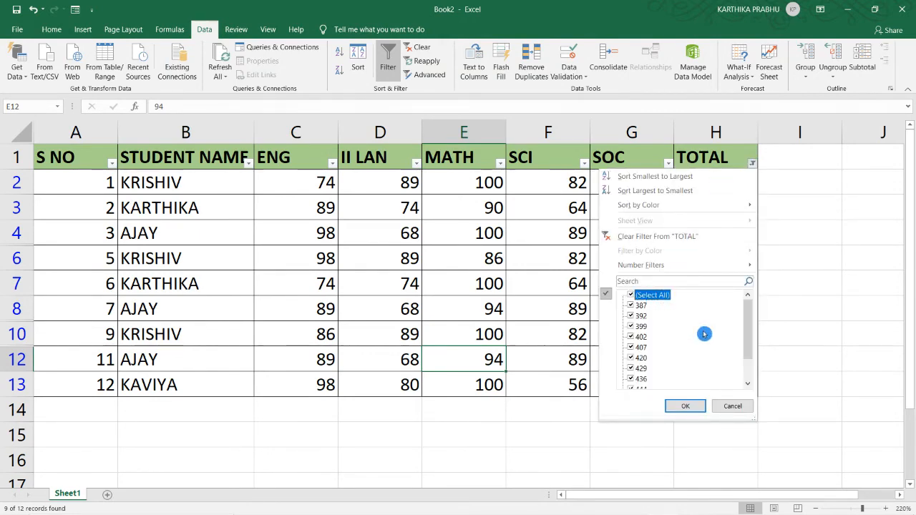
left_click(684, 406)
scroll(407, 256, "down", 4)
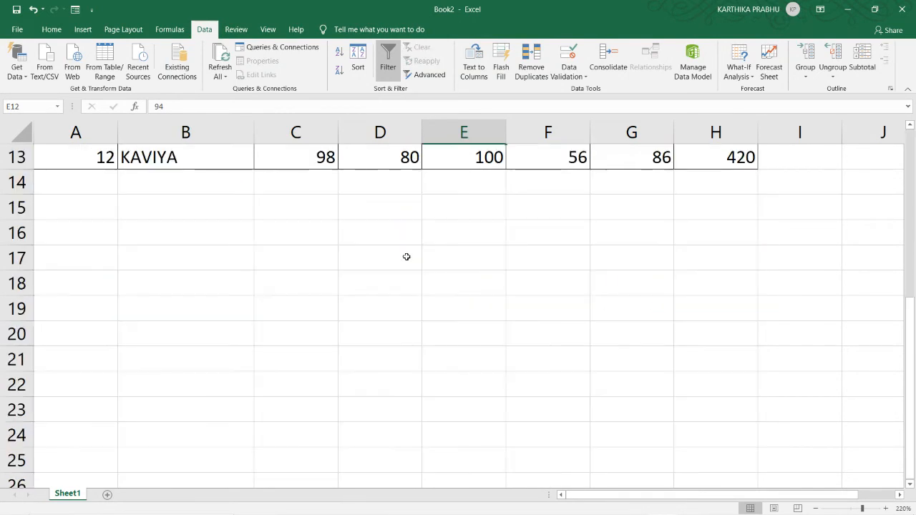
scroll(407, 256, "up", 4)
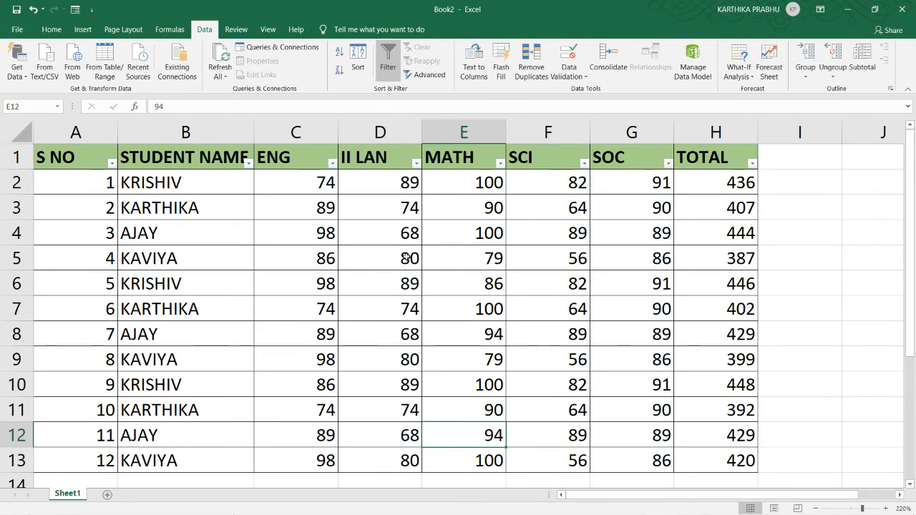
Step: Filter the MATH column to only the records with a mark of 100
left_click(500, 163)
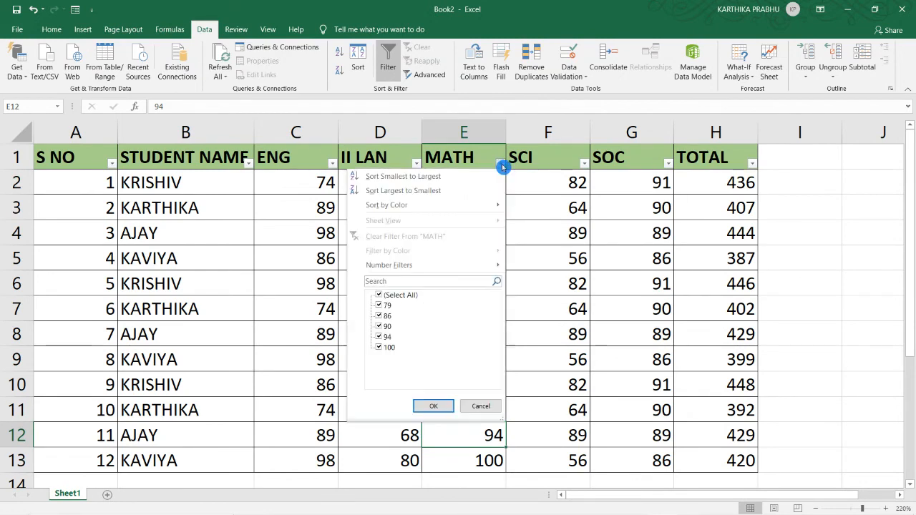
left_click(397, 296)
left_click(380, 349)
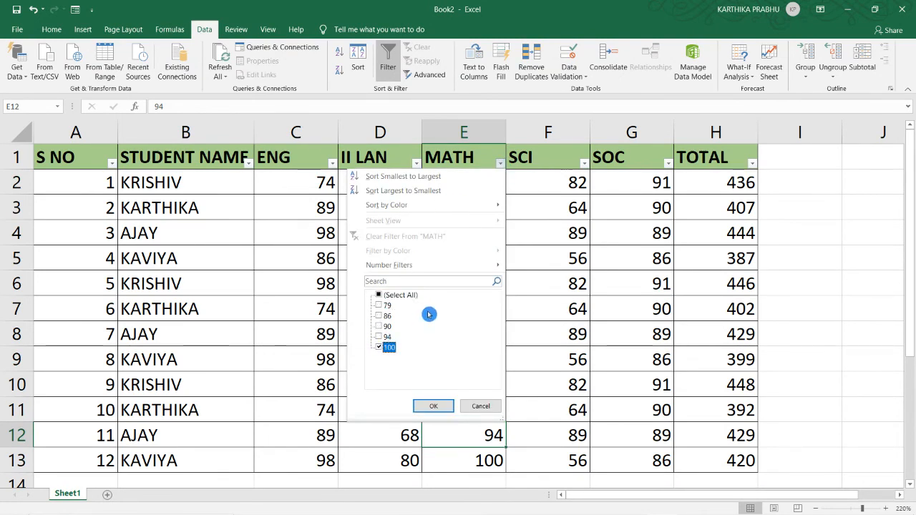
left_click(435, 406)
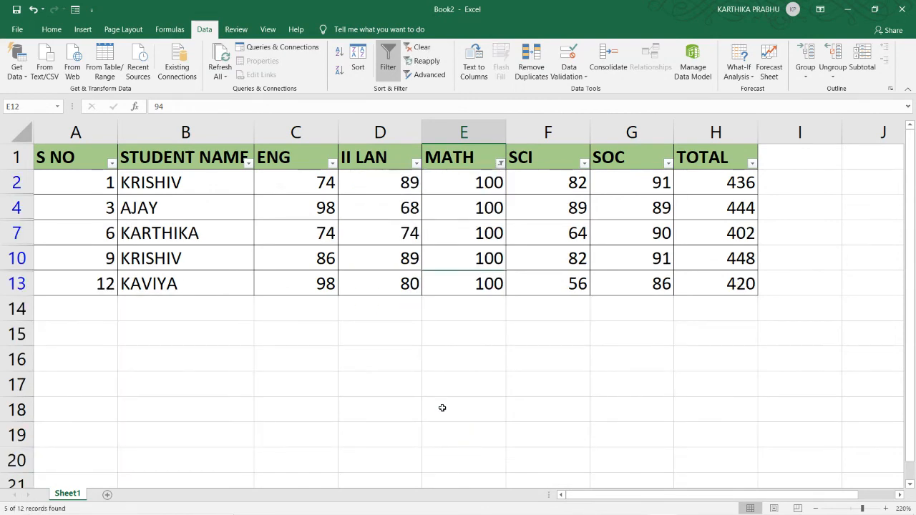